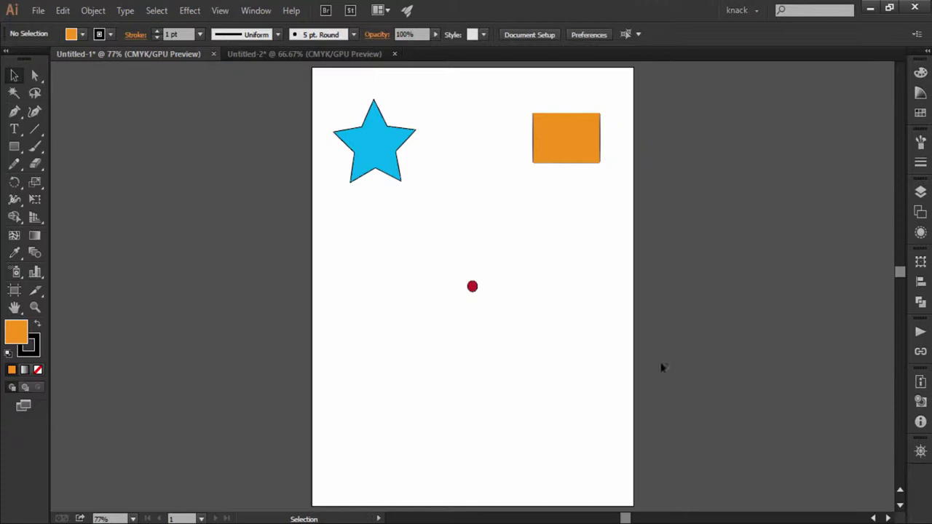
click(226, 13)
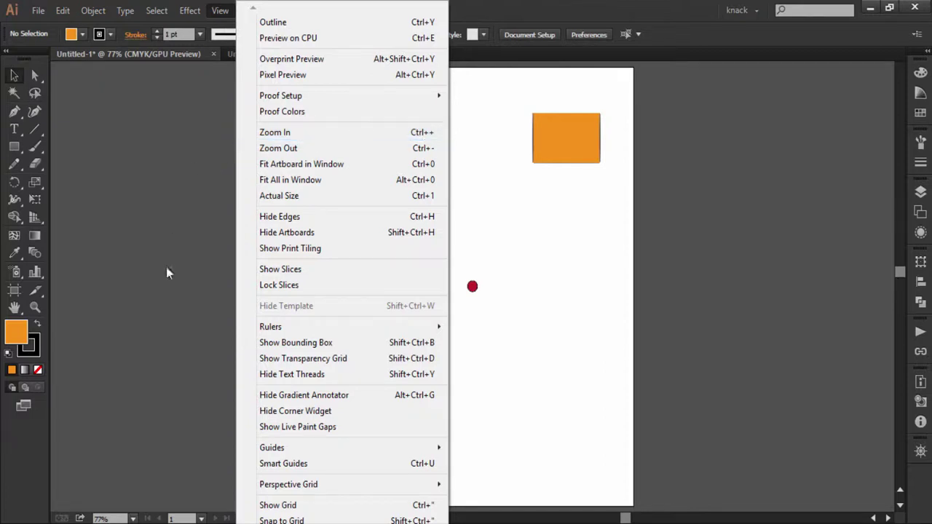
click(134, 519)
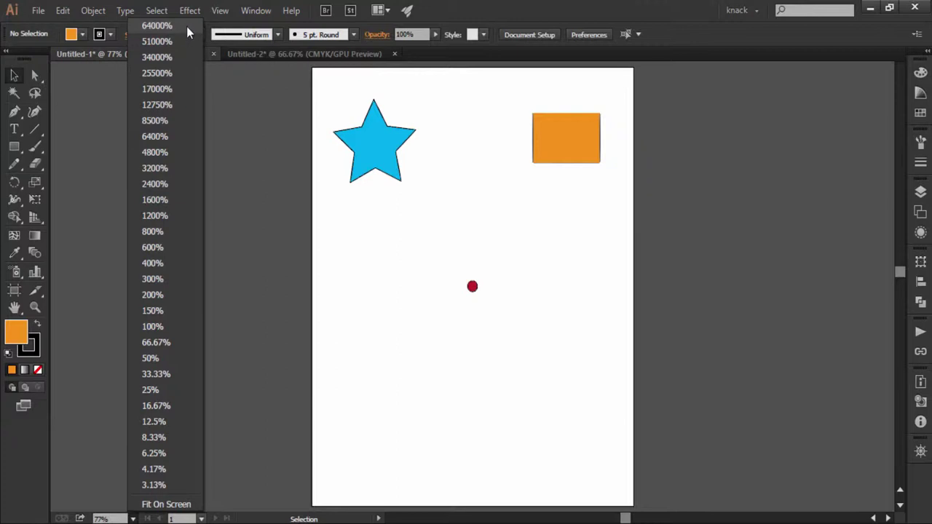
click(222, 16)
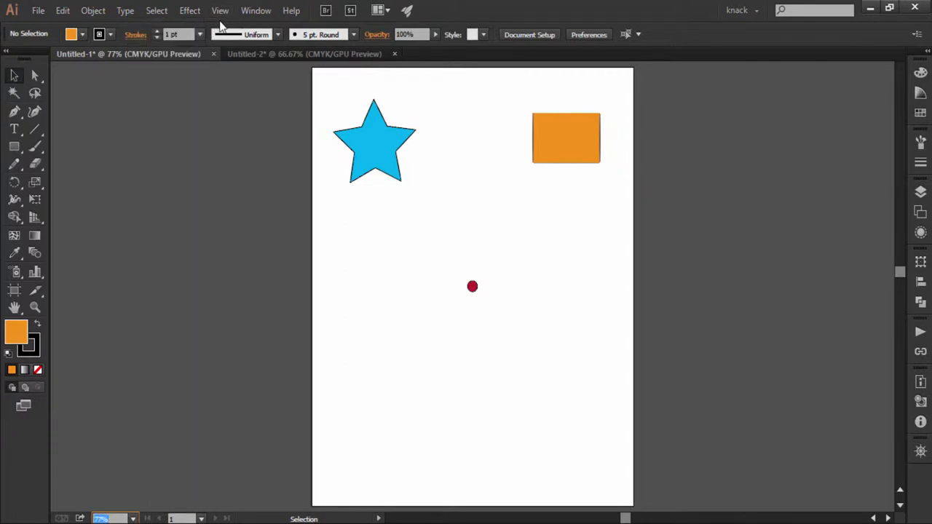
Zoom in on the middle of the artboard, around the red circle, to 300%
click(221, 23)
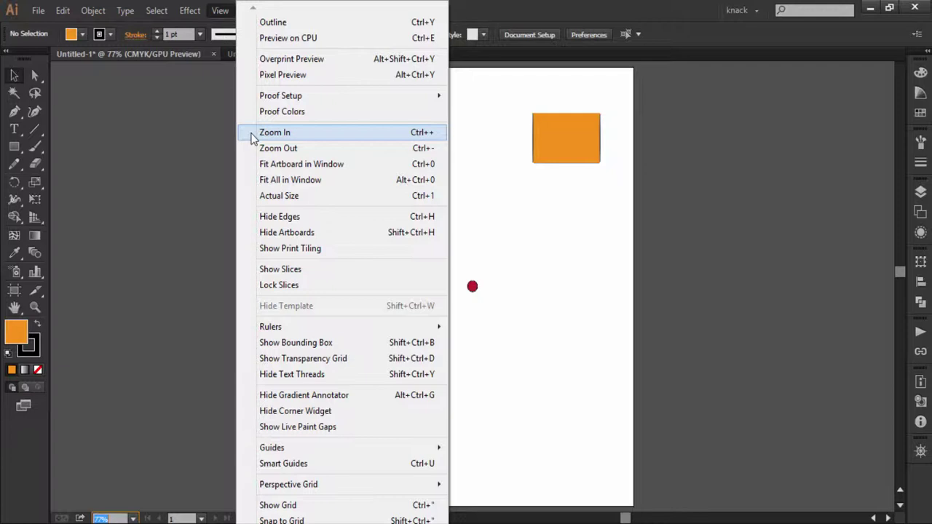
click(274, 133)
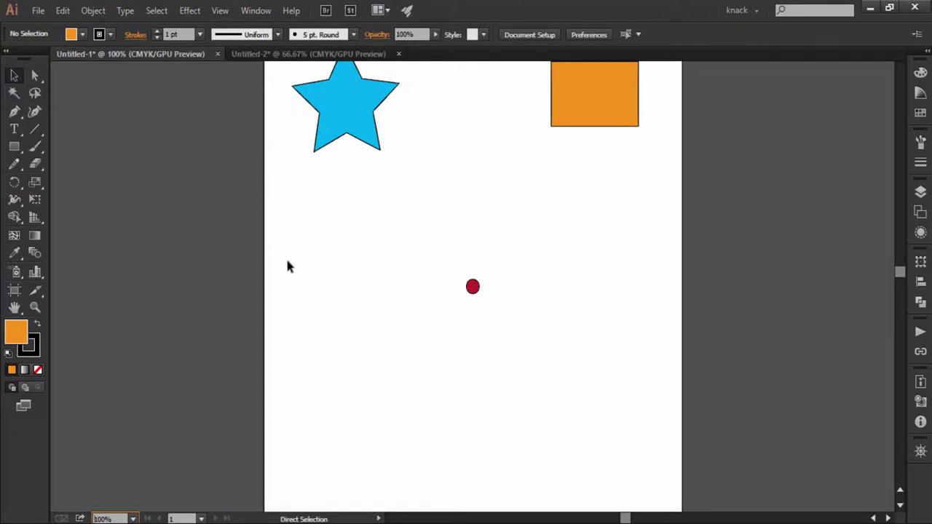
key(ctrl+plus)
key(ctrl+plus)
key(ctrl+plus)
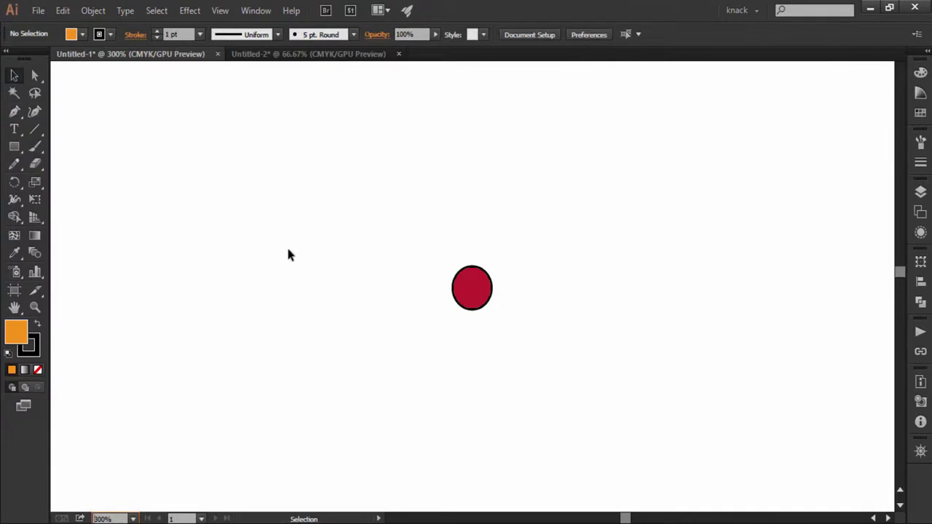
Zoom out to 66.67% so the whole artboard with all three shapes is in view
click(223, 10)
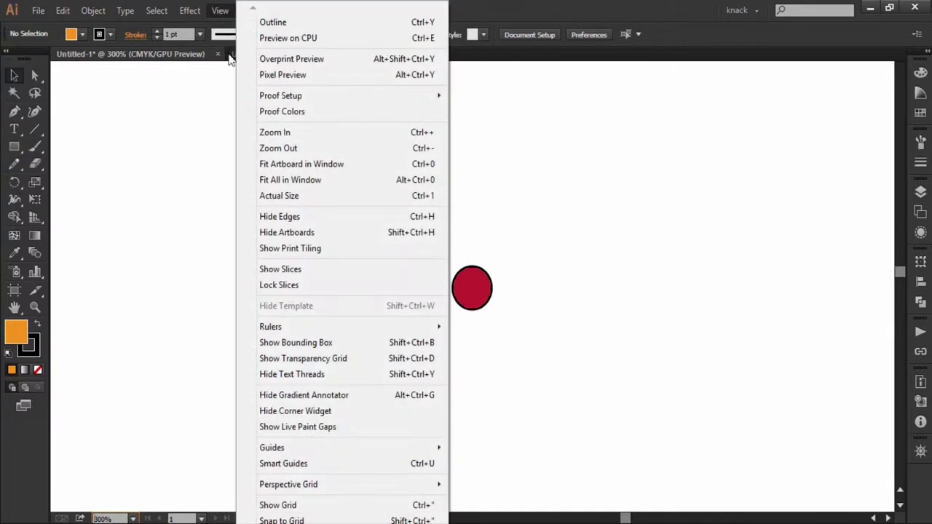
click(246, 149)
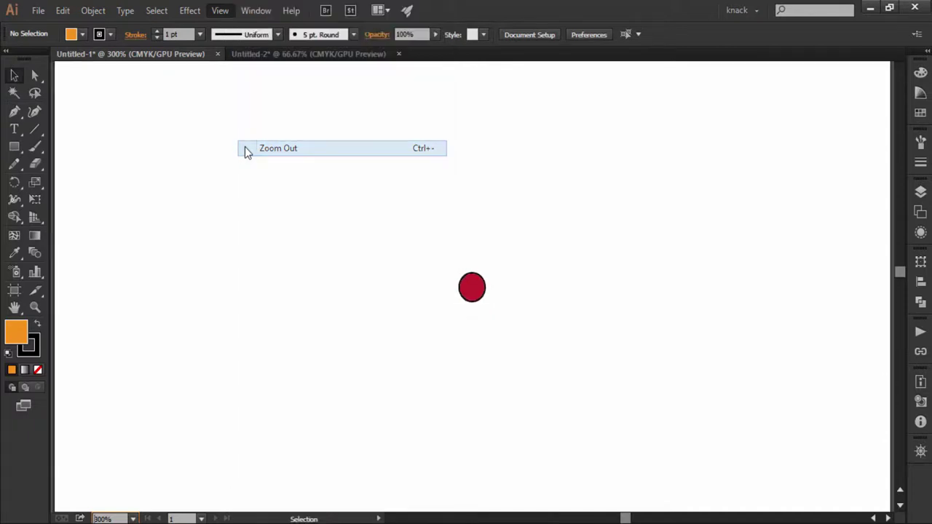
key(ctrl+minus)
key(ctrl+minus)
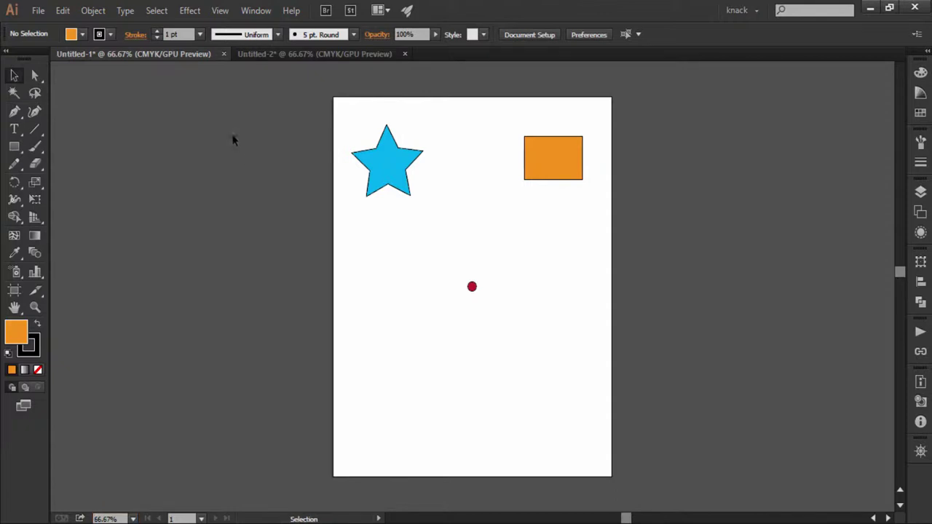
Fit the artboard of Untitled-1 in the window
click(219, 11)
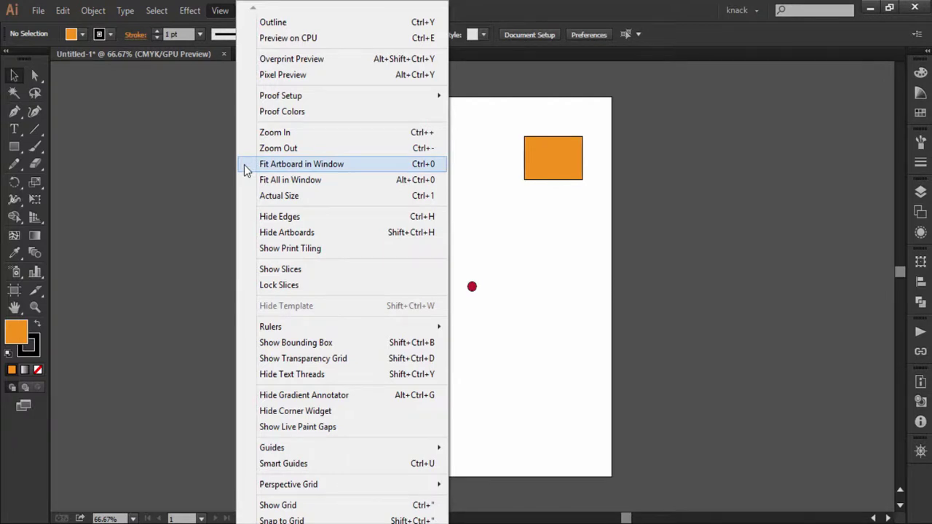
click(212, 168)
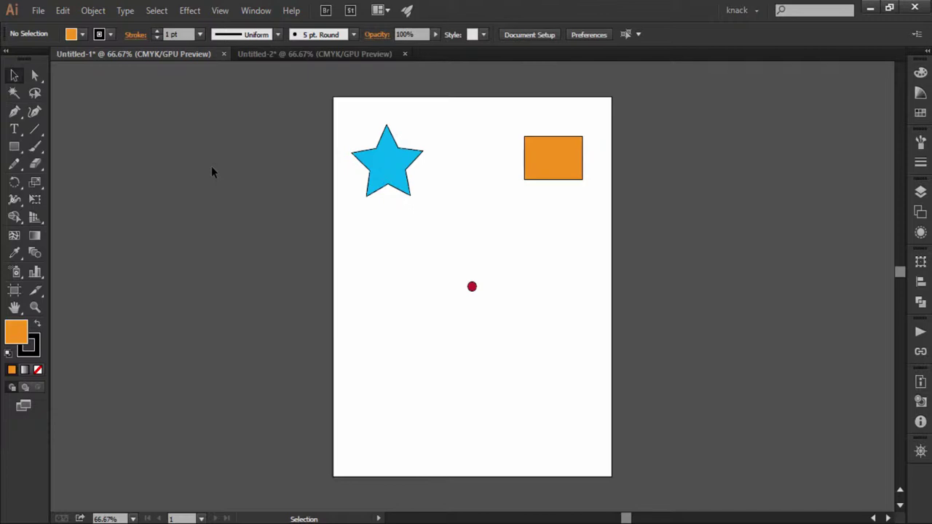
key(ctrl+0)
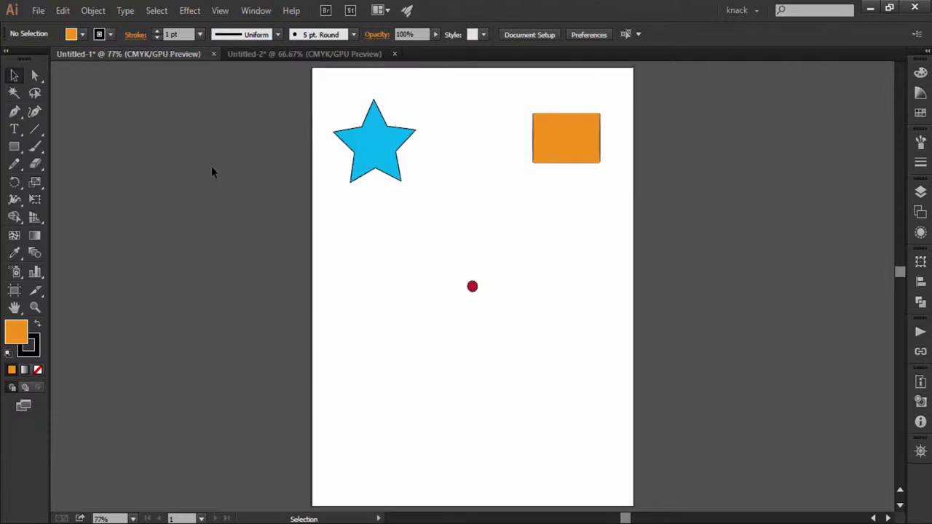
Switch to the Untitled-2 document and fit all of its artboards in the window
click(220, 10)
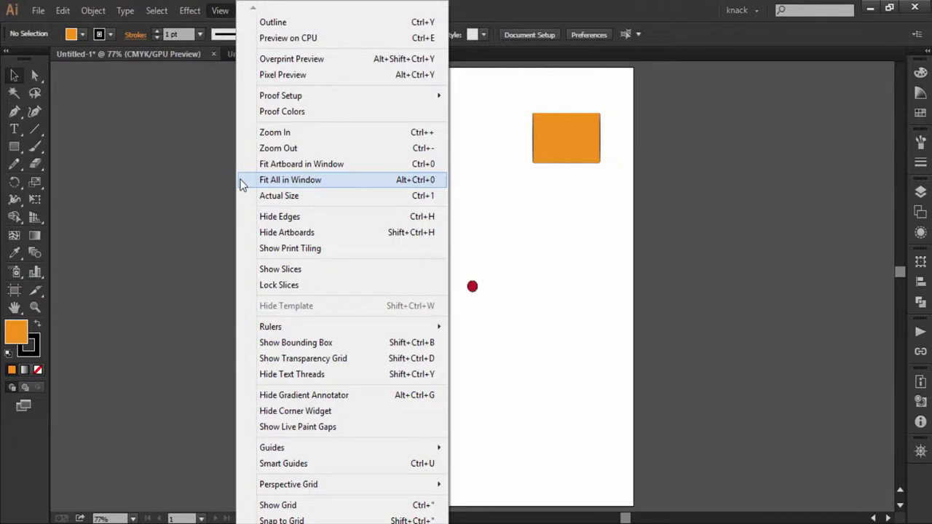
click(216, 191)
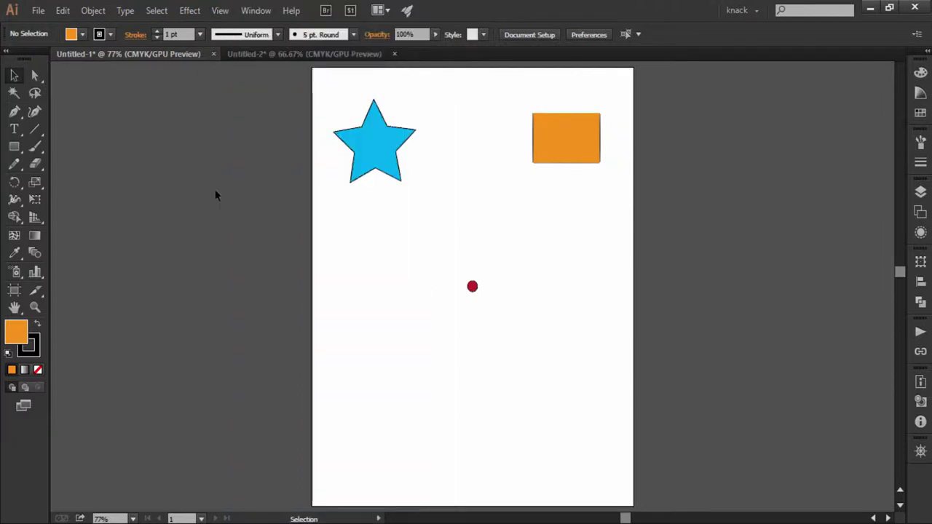
click(263, 55)
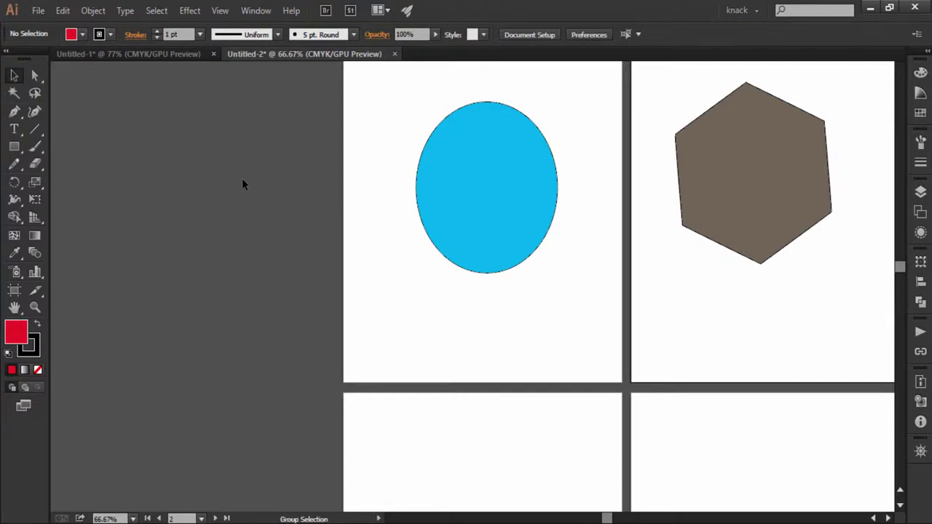
key(ctrl+alt+0)
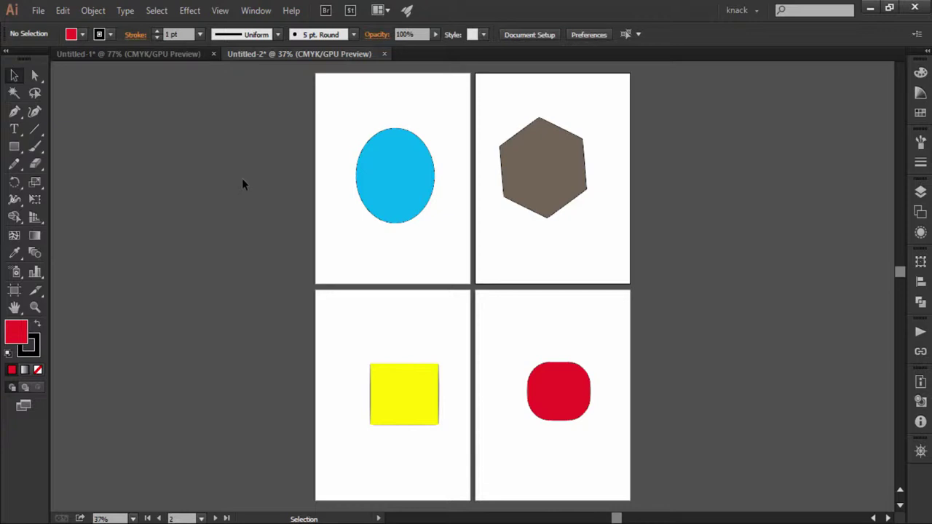
Return to the Untitled-1 document and display it at actual size
click(182, 54)
click(221, 12)
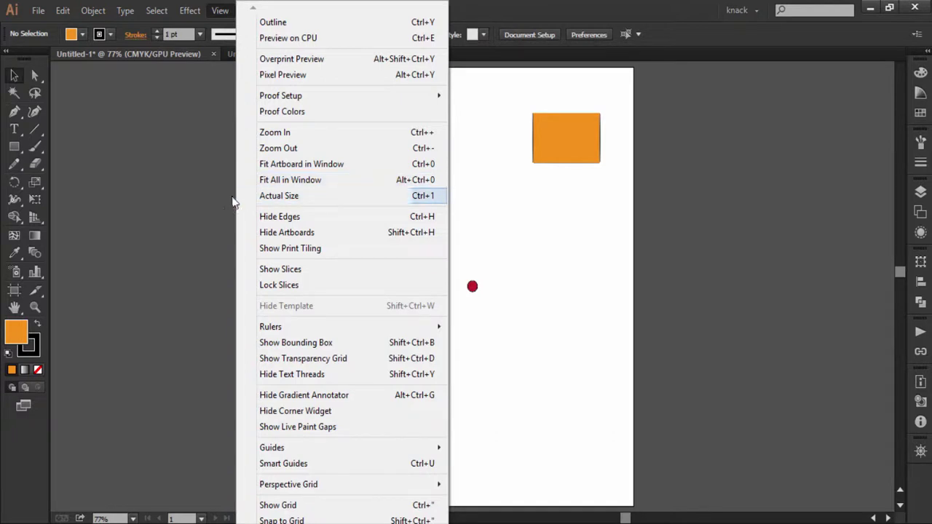
click(217, 195)
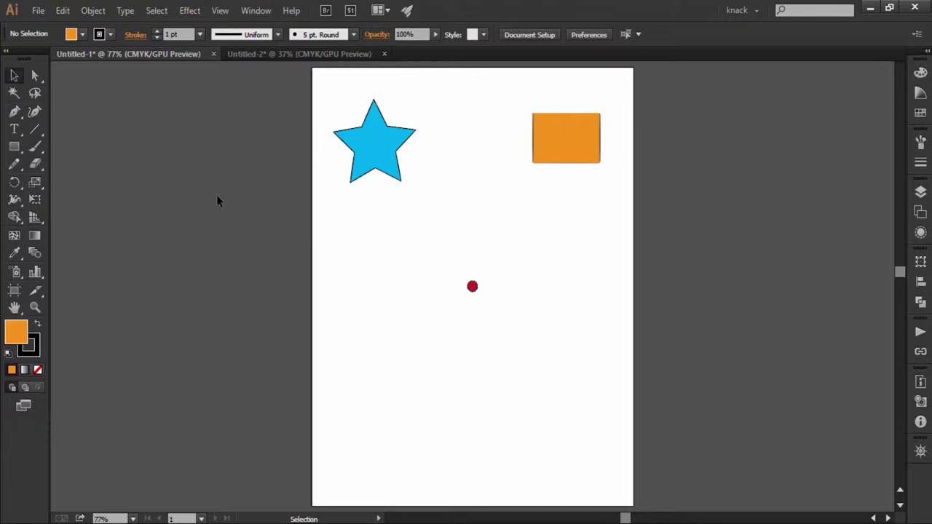
key(ctrl+1)
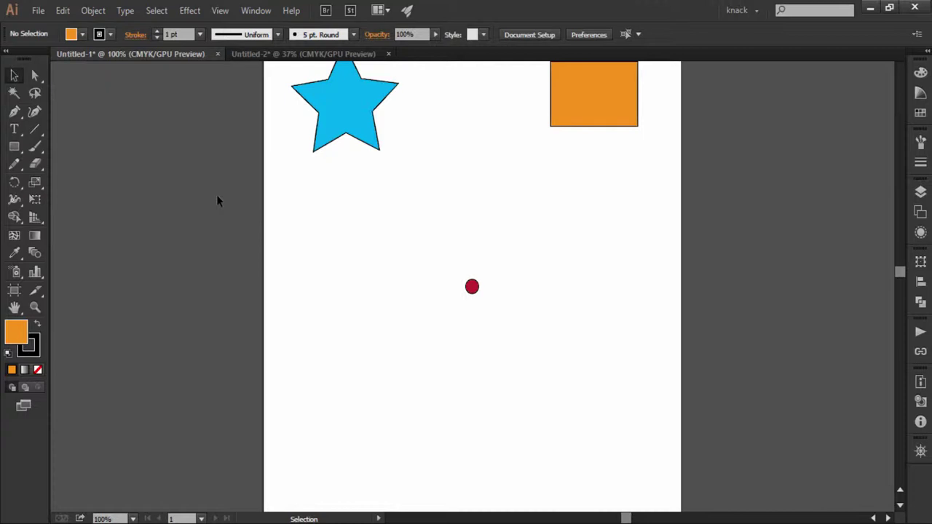
Zoom in on the blue star's lower-left tip to 2400% and back out to 66.67%
scroll(216, 195, up, 2)
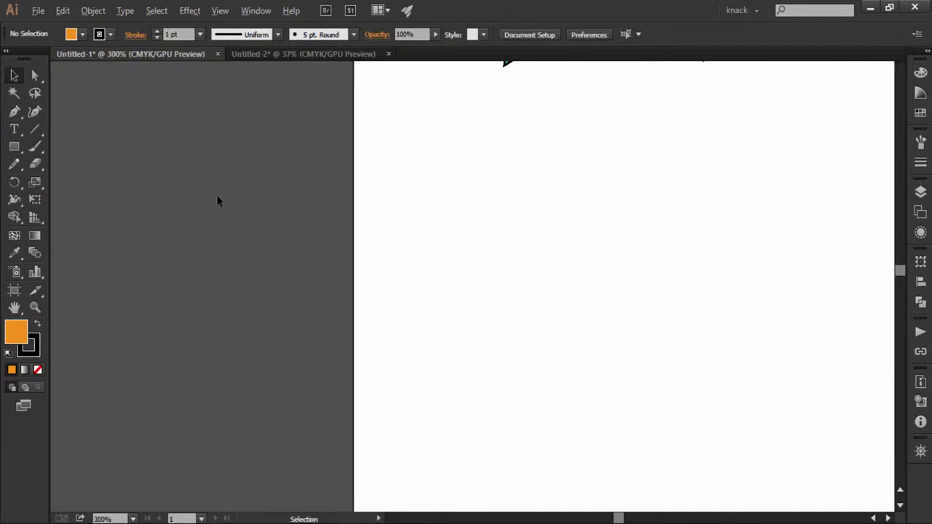
scroll(216, 194, down, 3)
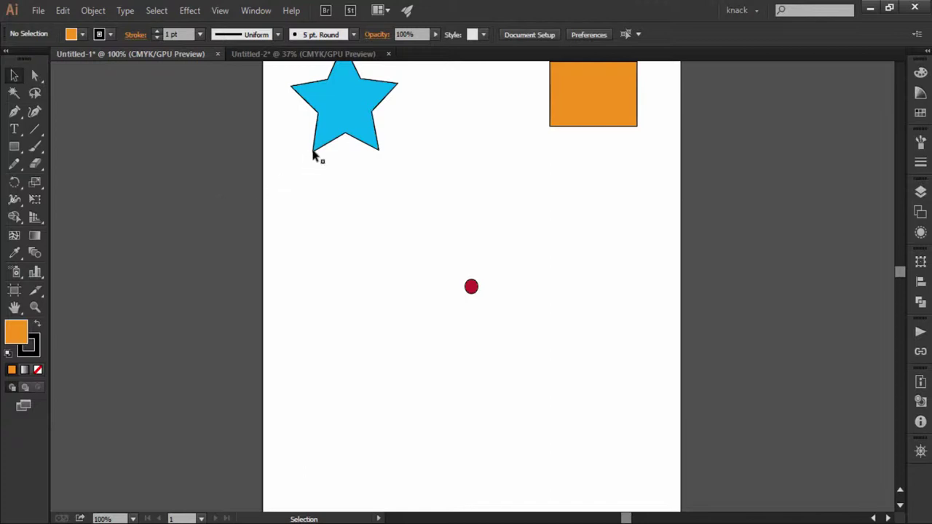
scroll(315, 155, up, 2)
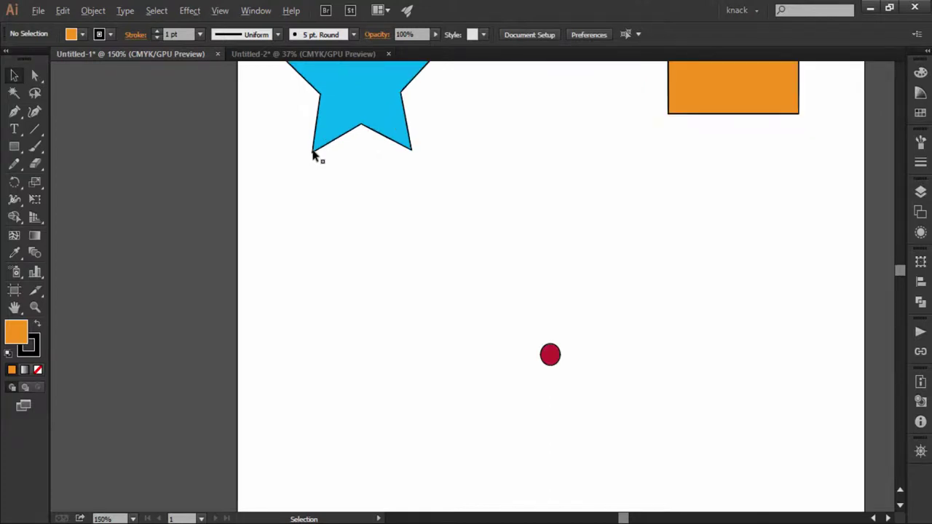
scroll(315, 155, up, 2)
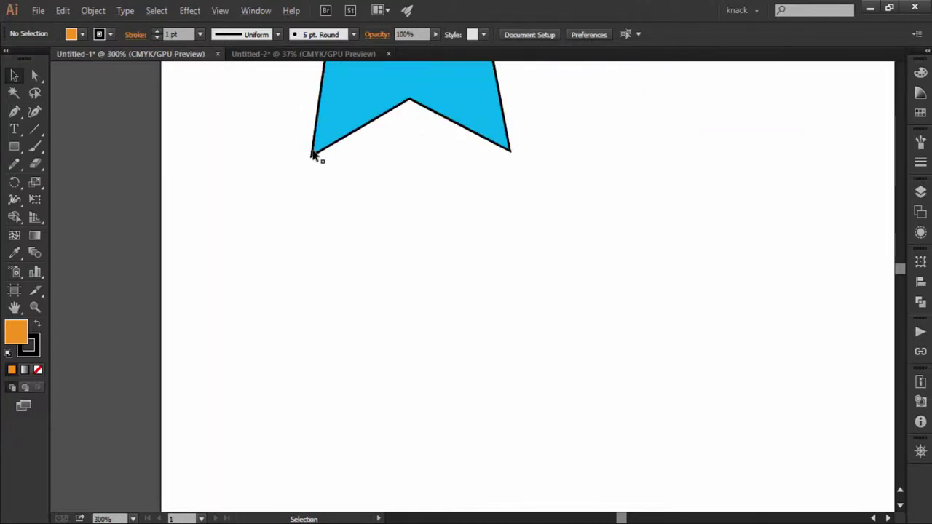
scroll(315, 156, up, 3)
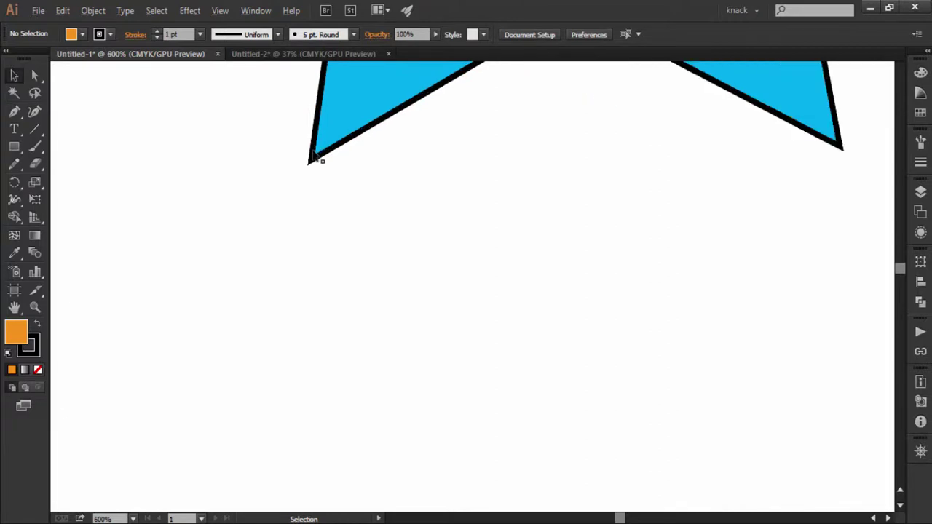
scroll(315, 155, up, 2)
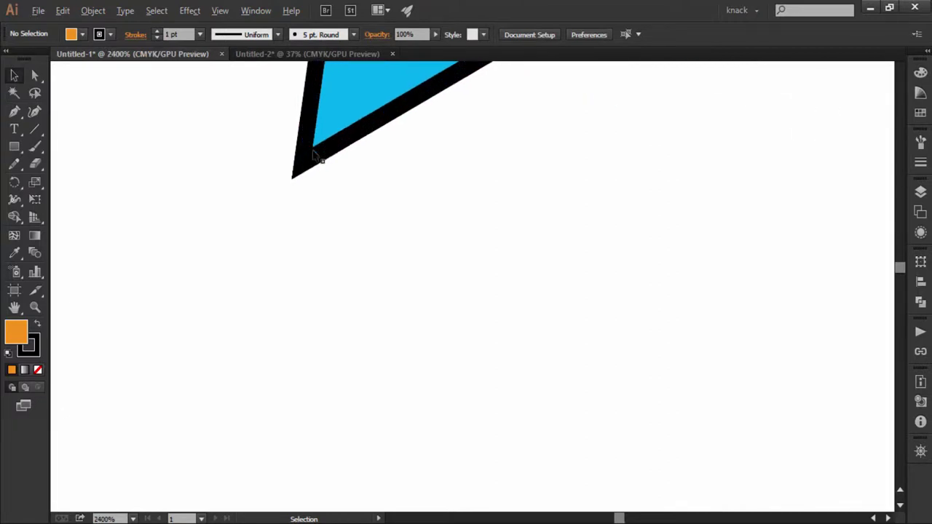
scroll(314, 155, down, 10)
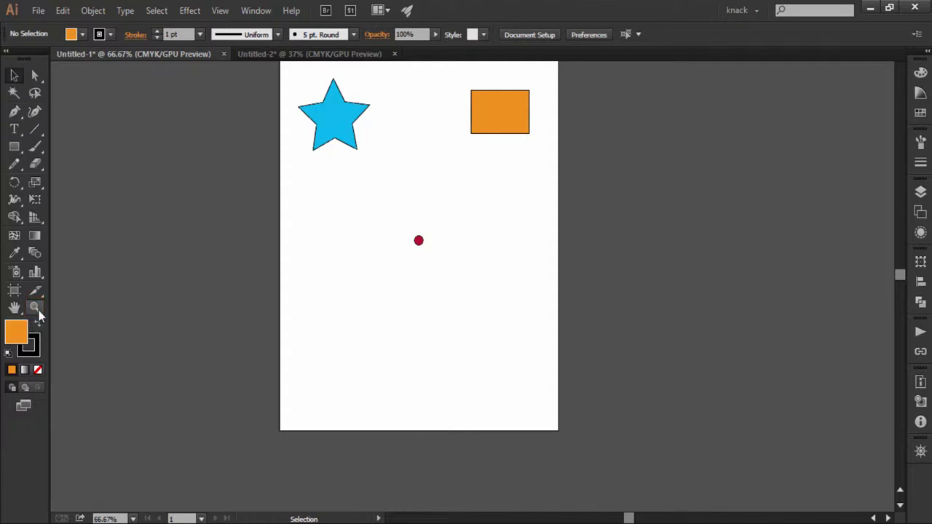
Magnify the blue star's lower-right tip to 300% with the Zoom tool
click(35, 308)
key(ctrl+z)
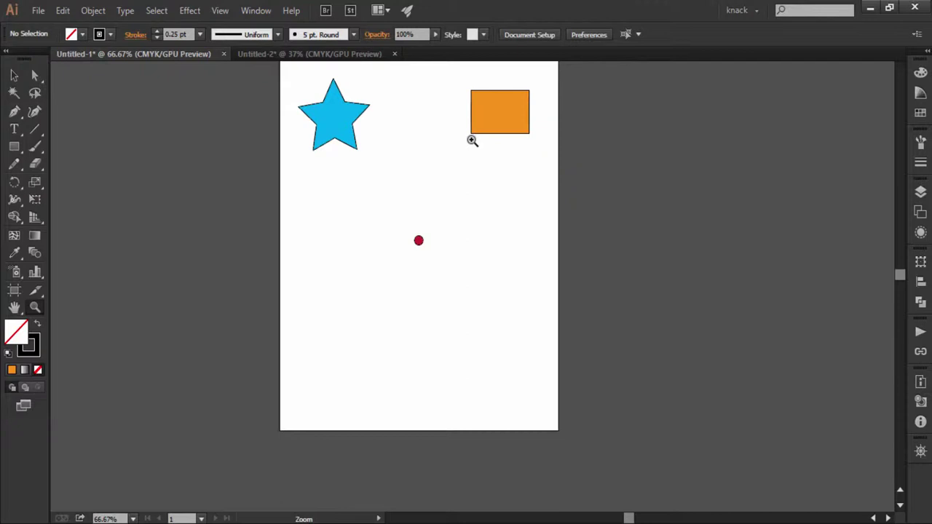
click(356, 150)
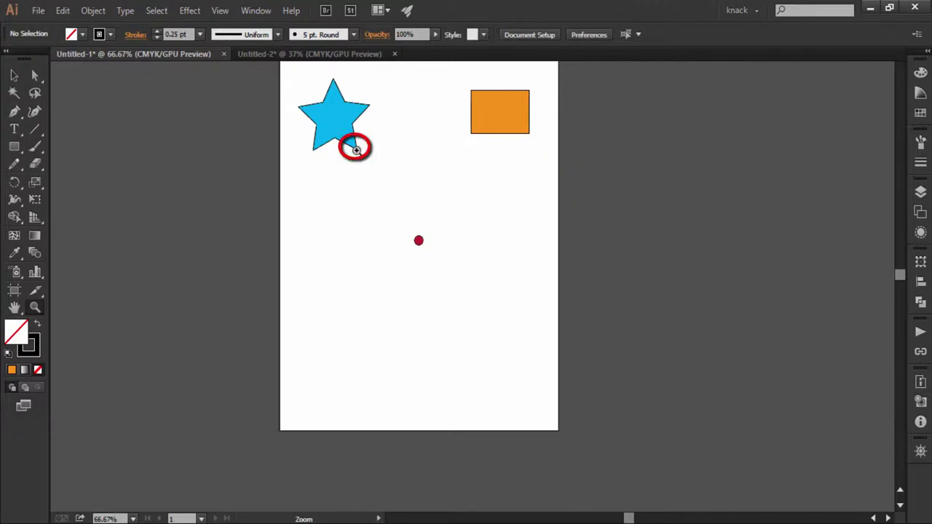
click(356, 150)
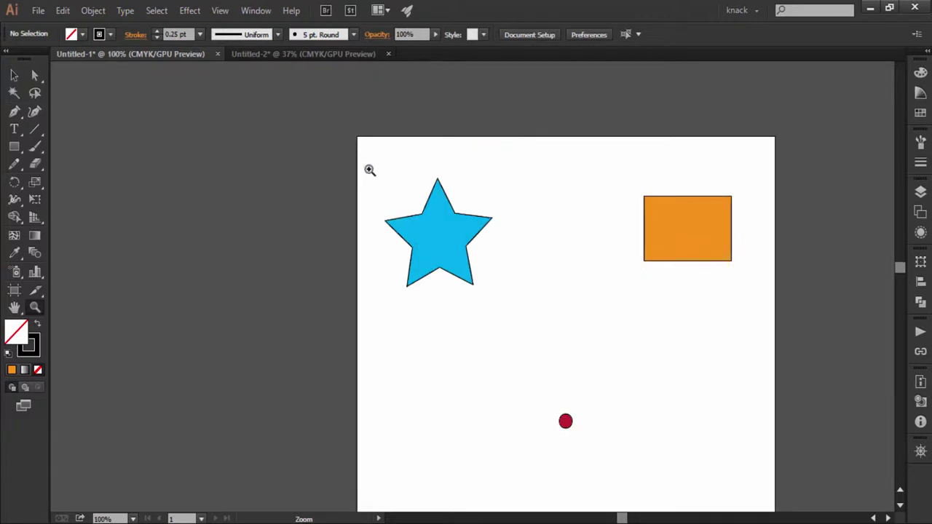
click(473, 286)
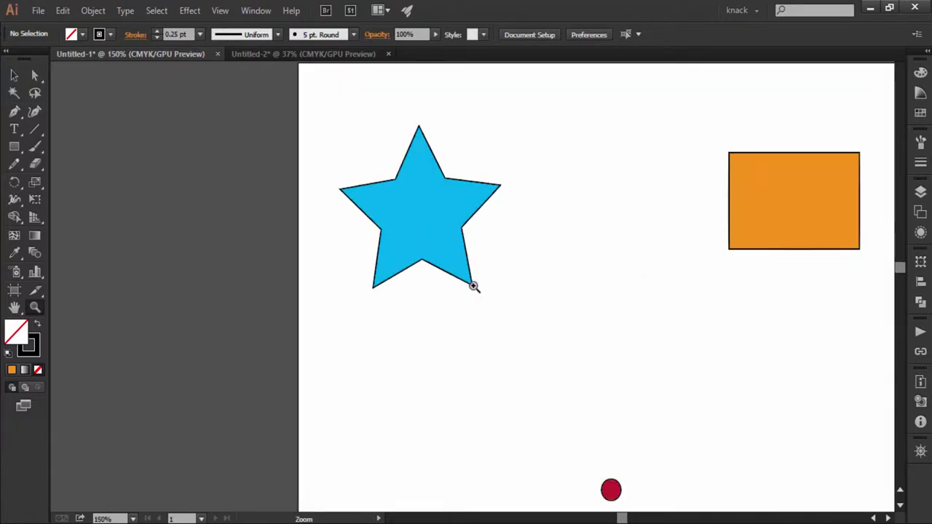
click(474, 285)
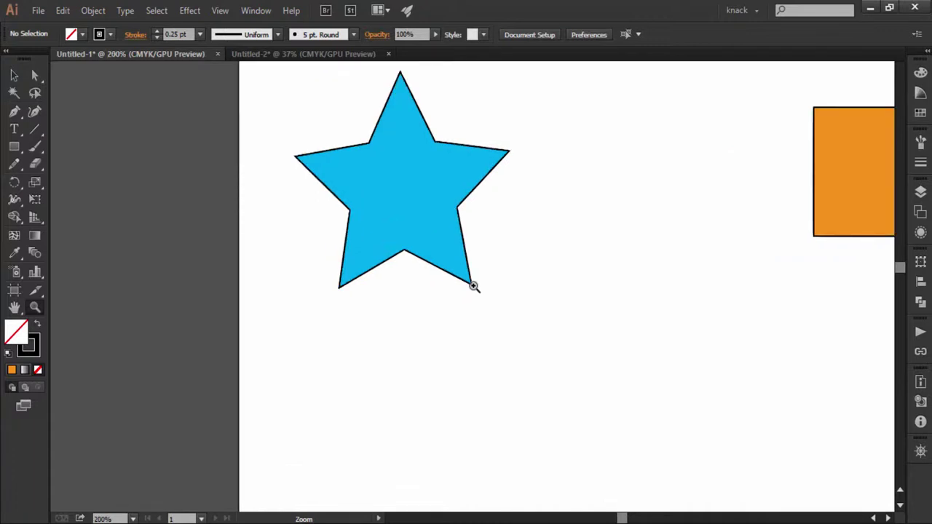
click(474, 286)
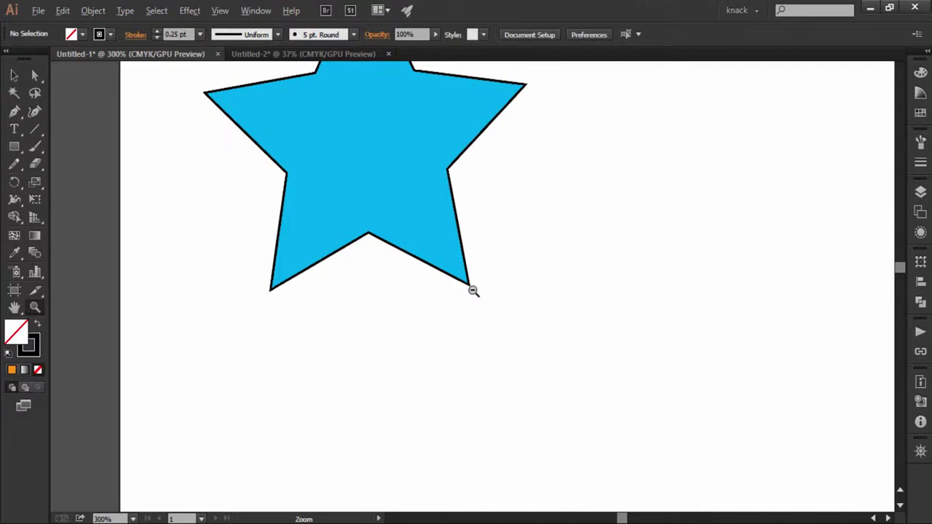
Zoom out from the star's lower-right tip to 64.18% with the Zoom tool
alt+click(472, 289)
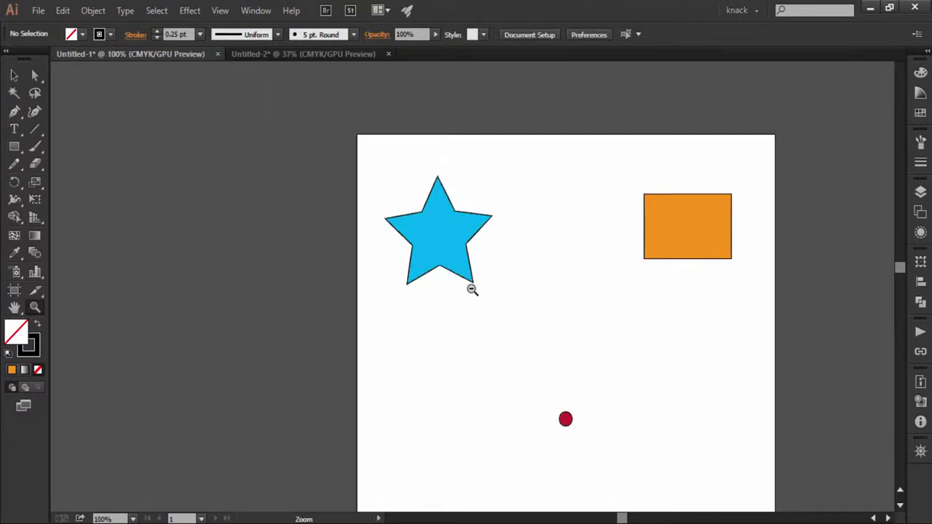
drag(489, 254, 482, 386)
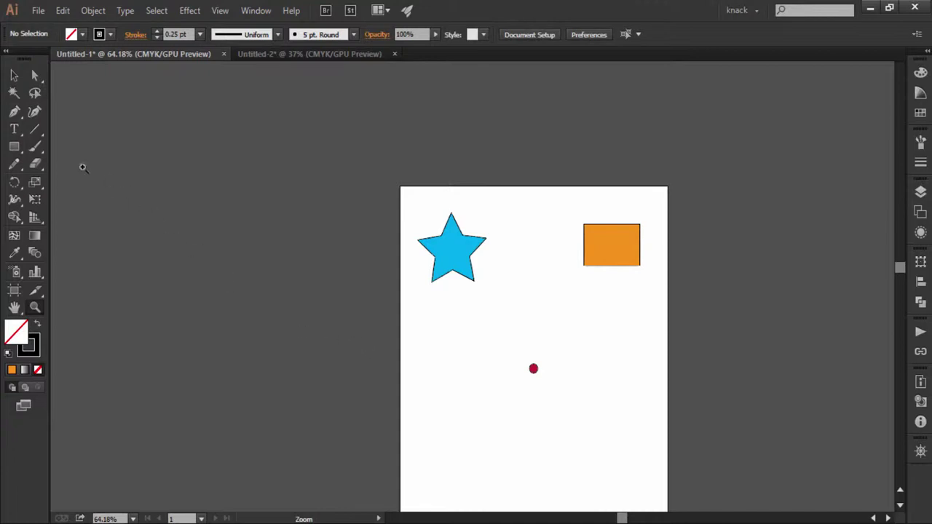
Switch from the Zoom tool to the Paintbrush, back to Zoom, and to the Paintbrush again
click(36, 148)
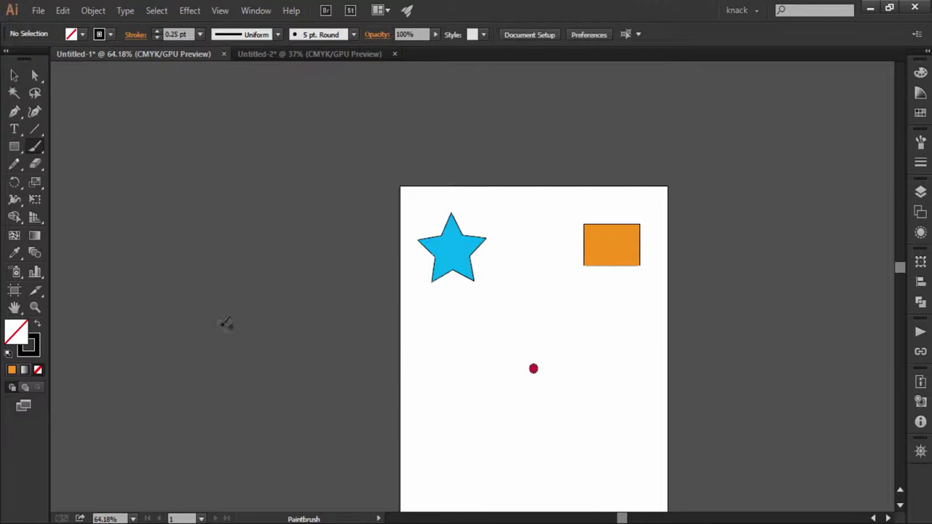
click(34, 308)
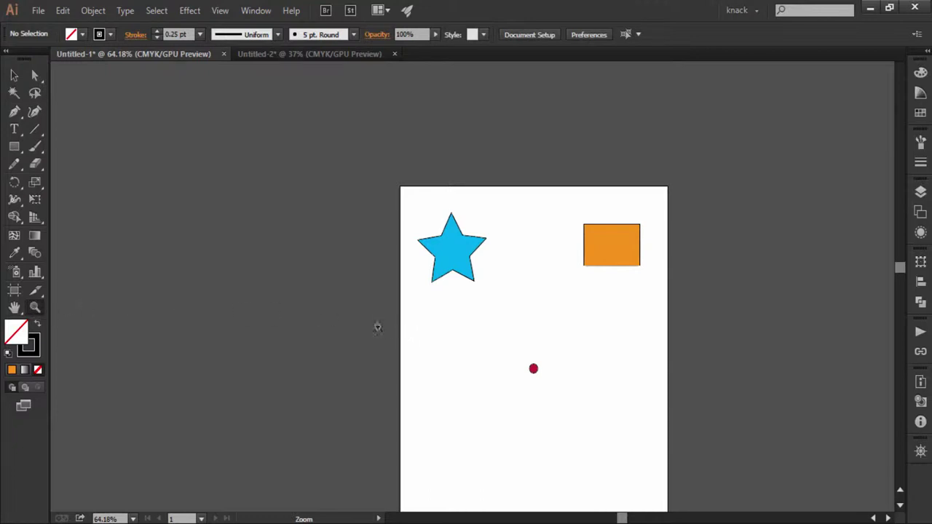
click(38, 148)
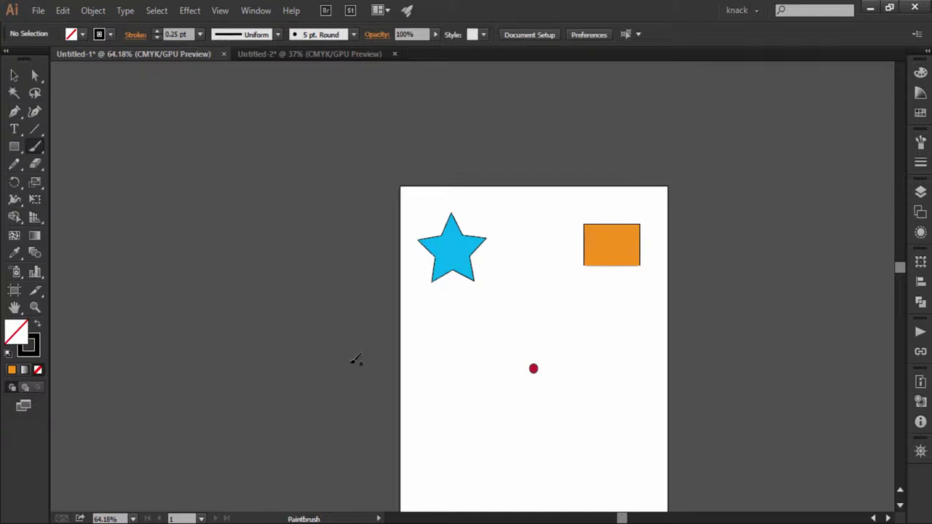
Activate the Selection tool and magnify the blue star's lower-left tip to 200% using the temporary Zoom tool
key(a)
click(13, 80)
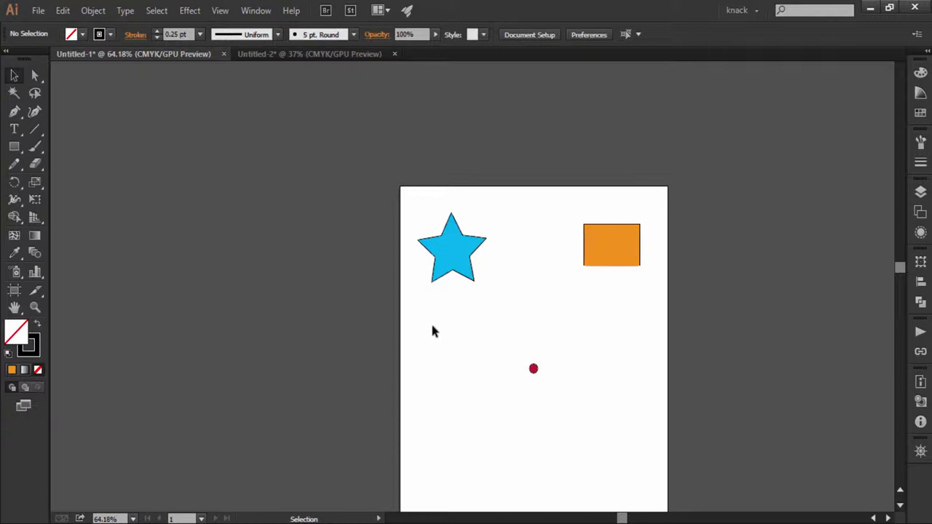
key(ctrl+space)
click(433, 283)
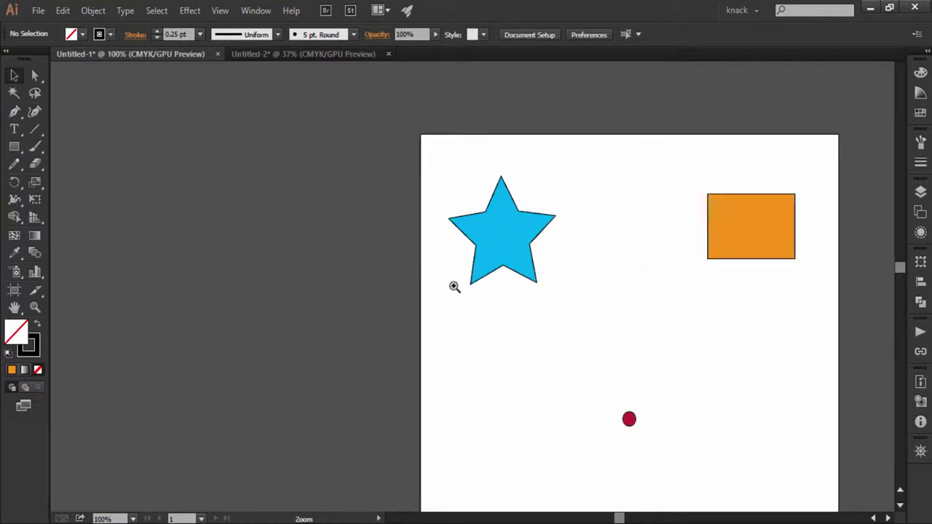
click(470, 285)
click(483, 285)
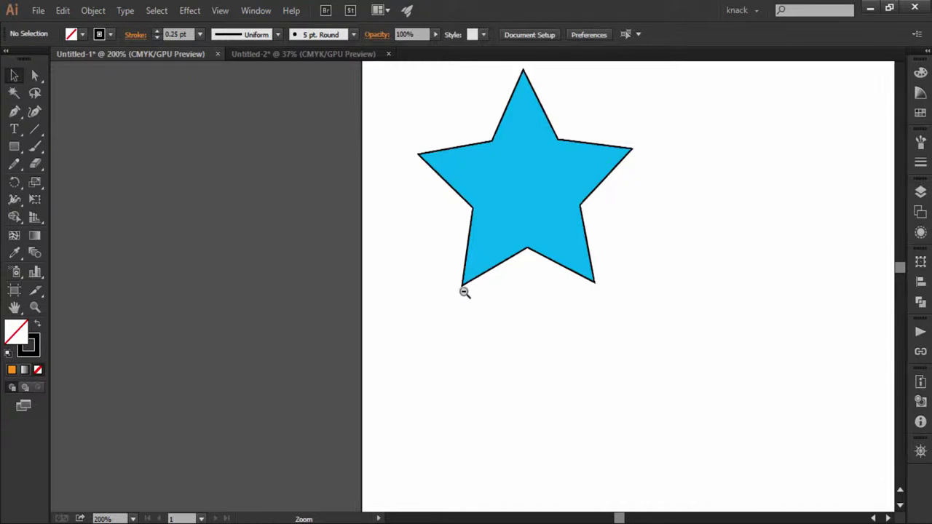
Zoom out from the star's lower-left tip to 66.67% using the temporary Zoom tool
alt+click(463, 289)
alt+click(466, 290)
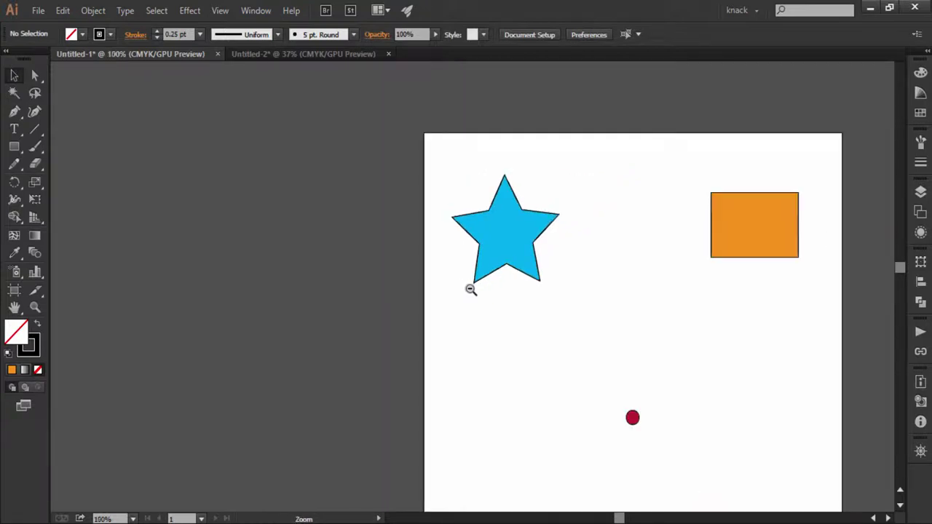
alt+click(470, 289)
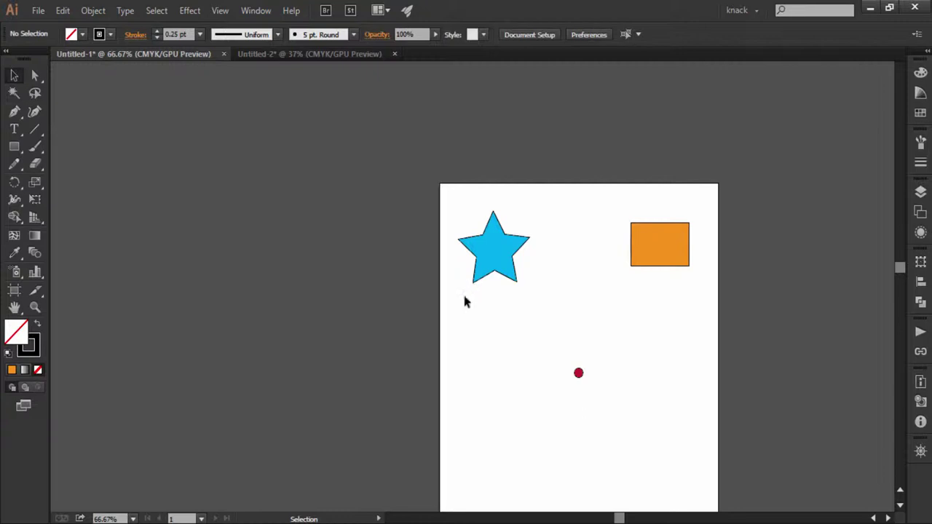
Set the document's zoom level to exactly 100%
click(120, 519)
double_click(119, 518)
text(100)
key(Return)
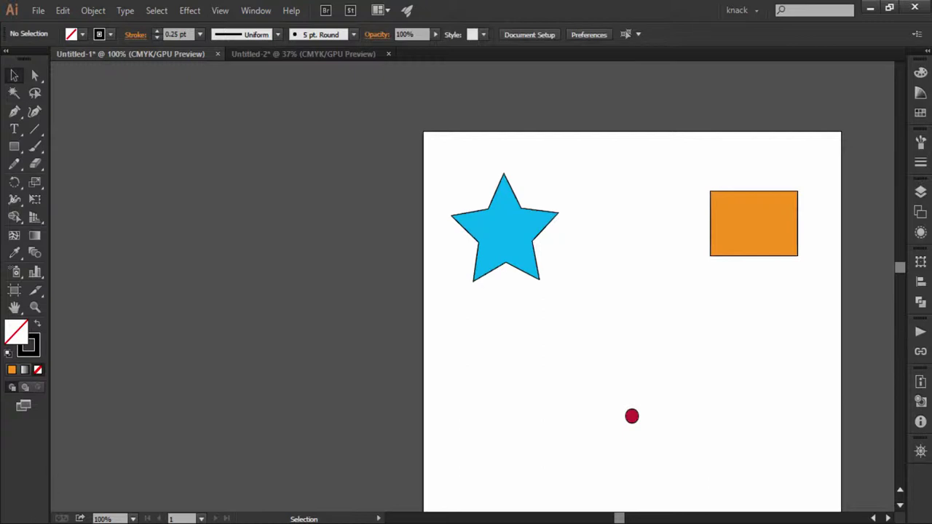
Raise the document's zoom level in 1% increments to 106%
click(114, 518)
key(Up)
key(Up)
key(Up)
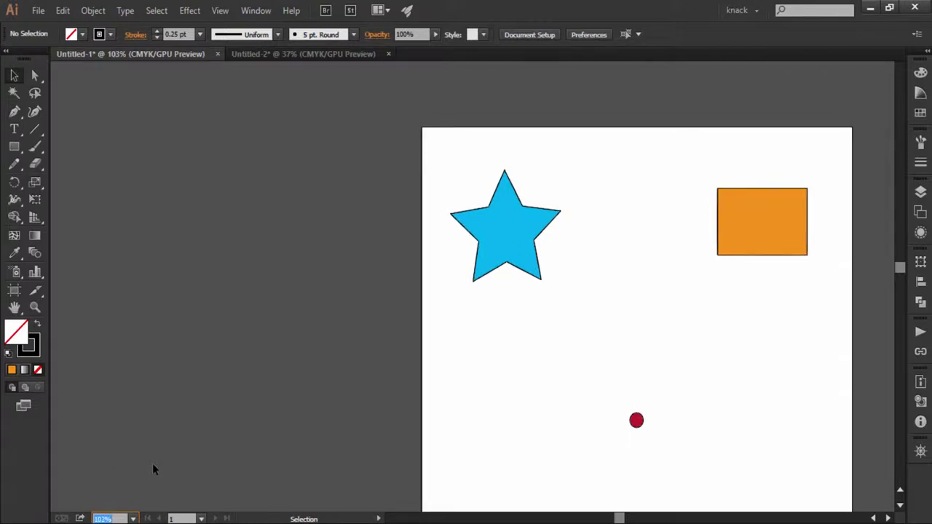
key(Up)
key(Up)
key(Up)
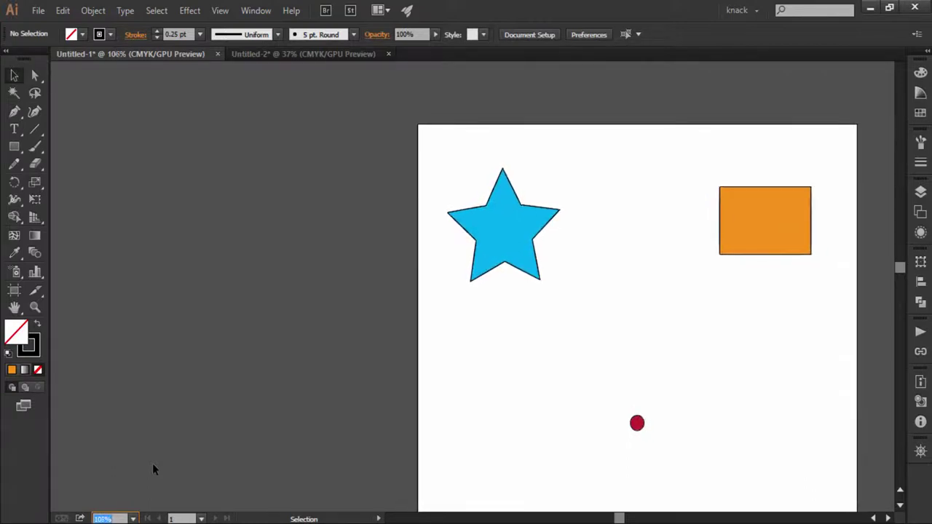
Lower the document's zoom level in 1% increments to 93%
key(Down)
key(Down)
key(Down)
key(Down)
key(Down)
key(Down)
key(Down)
key(Down)
key(Down)
key(Down)
key(Down)
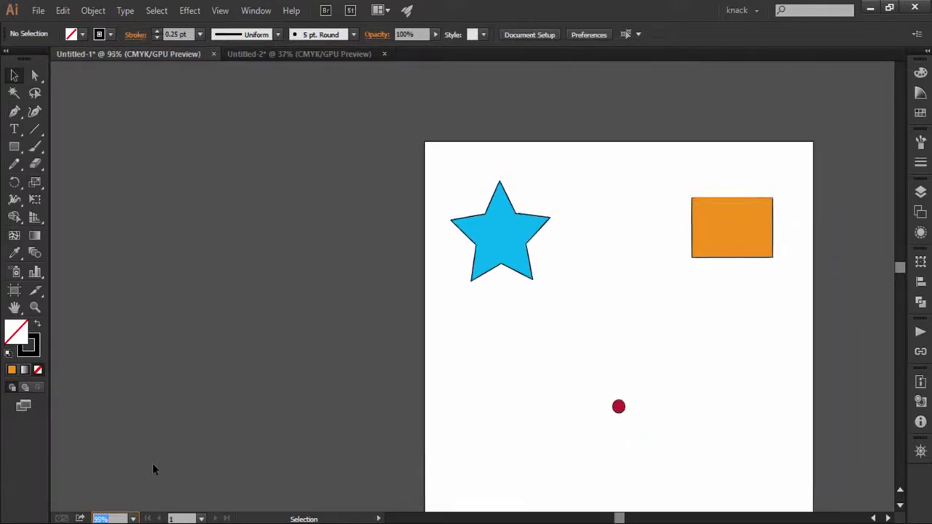
key(Down)
key(Down)
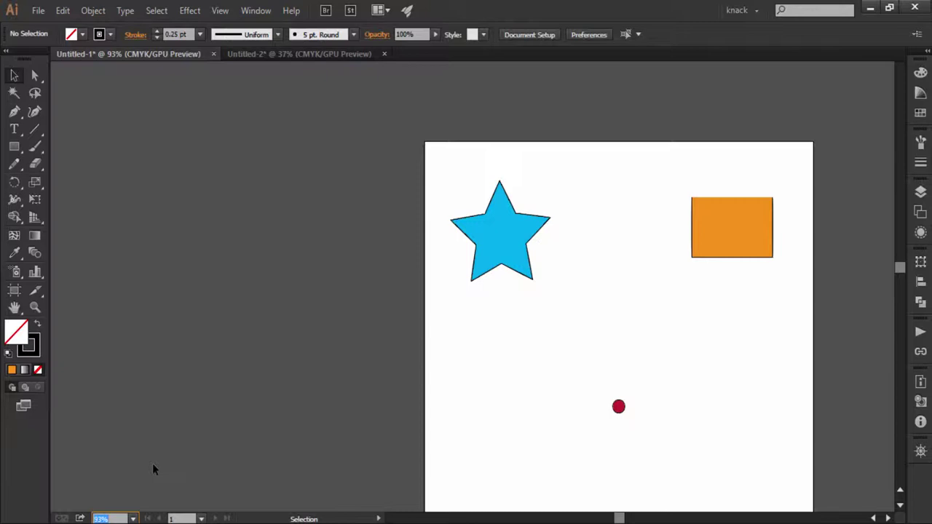
Nudge the zoom level up a few percent and back down to 94% in 1% increments
key(Up)
key(Up)
key(Up)
key(Up)
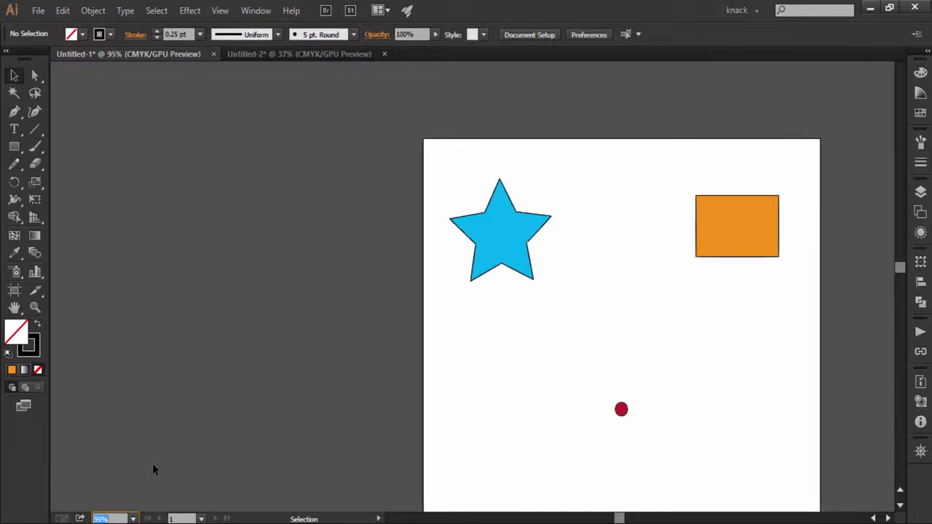
key(Down)
key(Down)
key(Down)
key(Down)
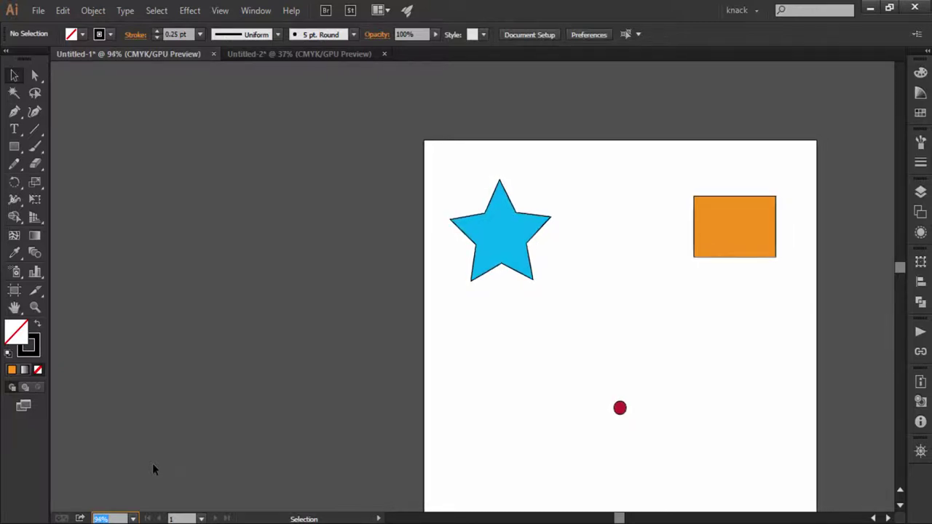
Raise the document's zoom level in 10% increments to 140%
key(shift+Up)
key(shift+Up)
key(shift+Up)
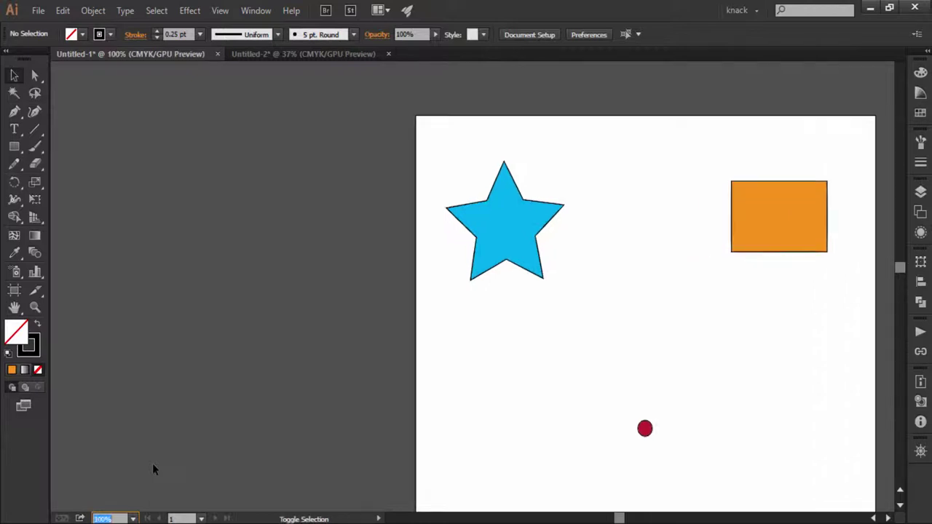
key(shift+Up)
key(shift+Up)
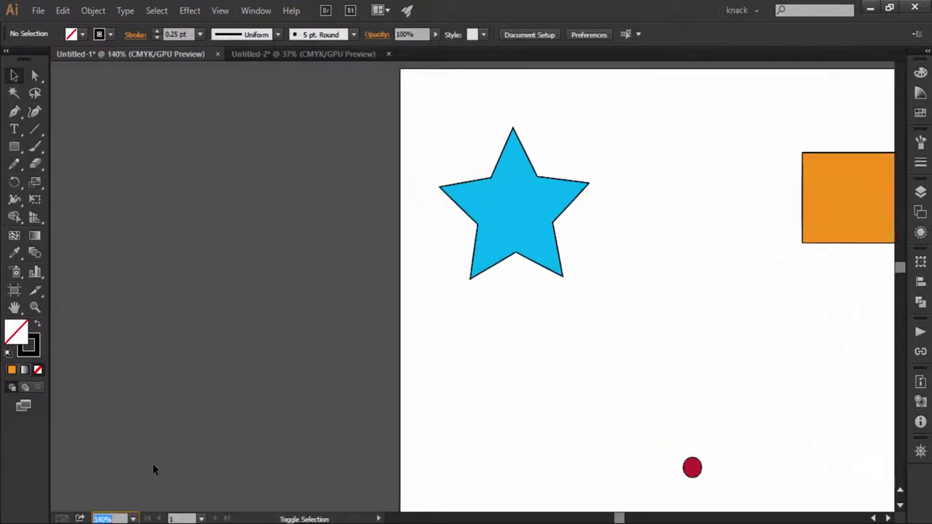
Lower the document's zoom level in 10% increments to 90%
key(shift+Down)
key(shift+Down)
key(shift+Down)
key(shift+Down)
key(shift+Down)
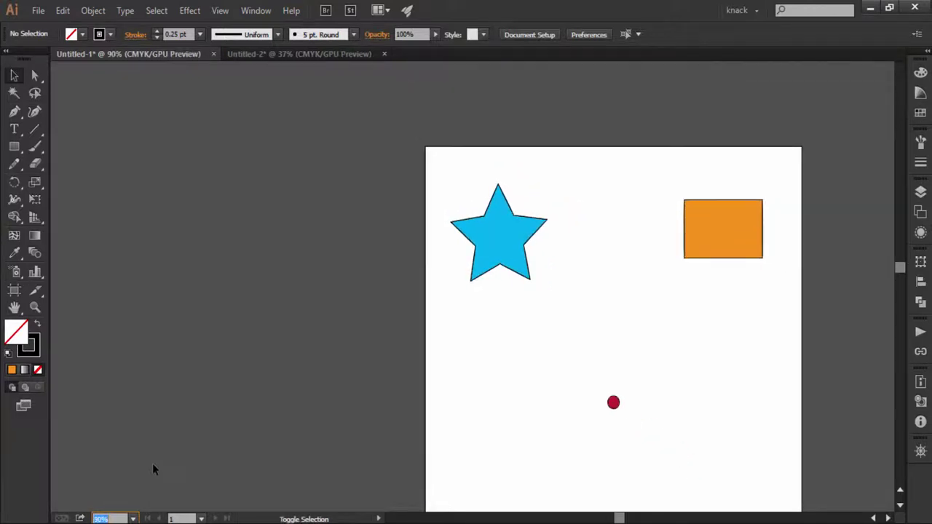